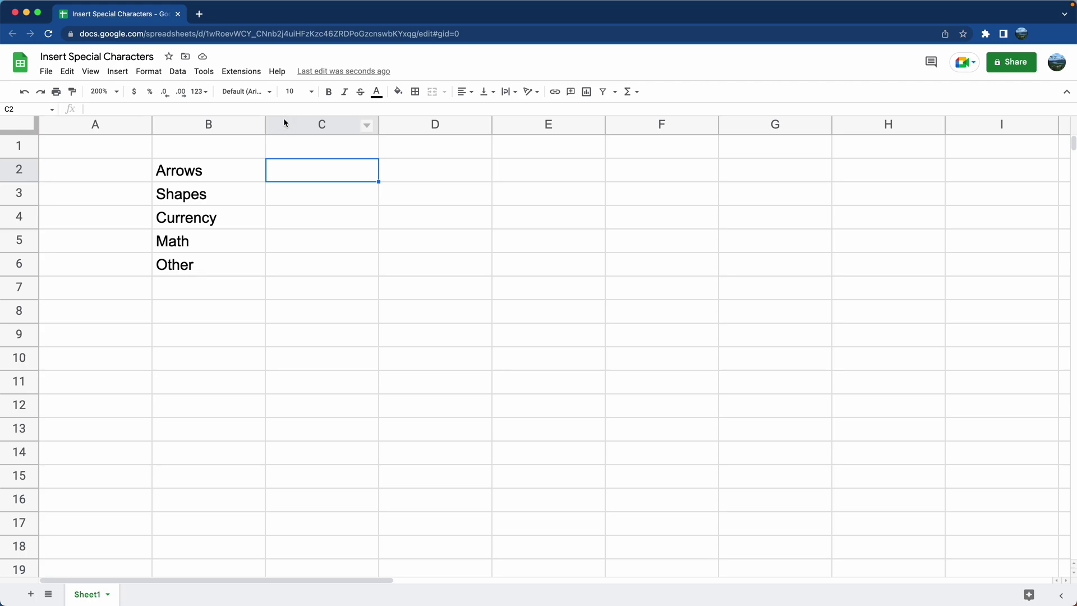
# Step: Choose Get add-ons under Extensions > Add-ons to browse the Google Workspace Marketplace
pyautogui.click(256, 76)
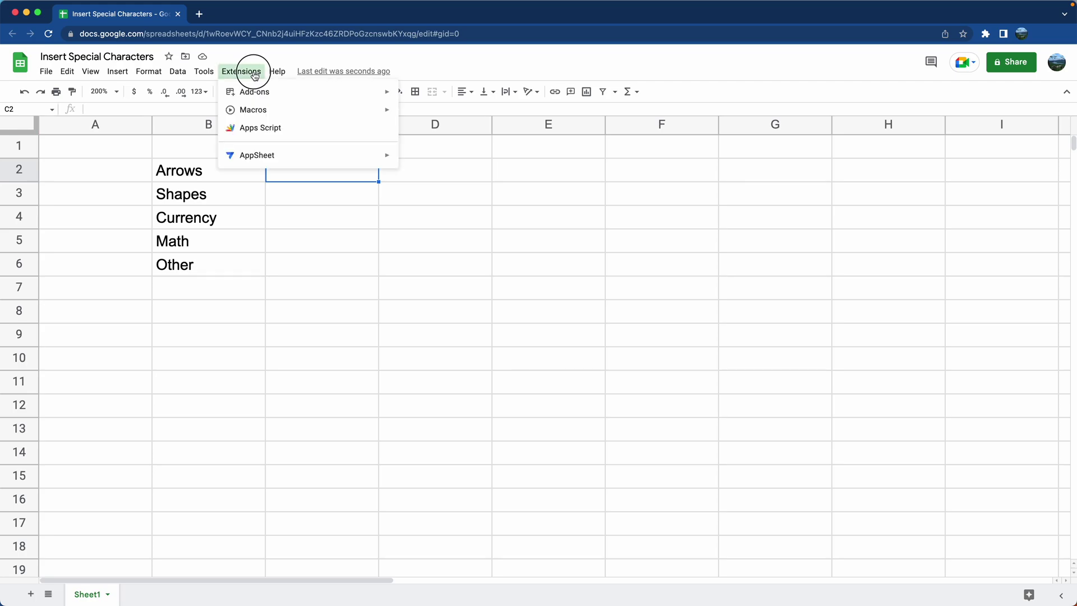
pyautogui.moveTo(324, 94)
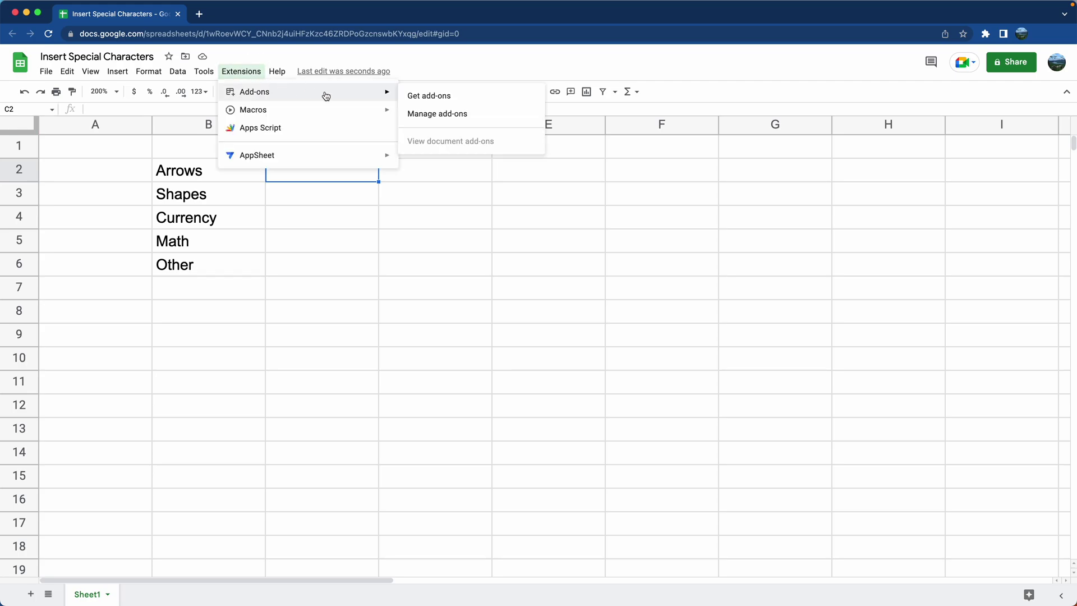
pyautogui.click(441, 101)
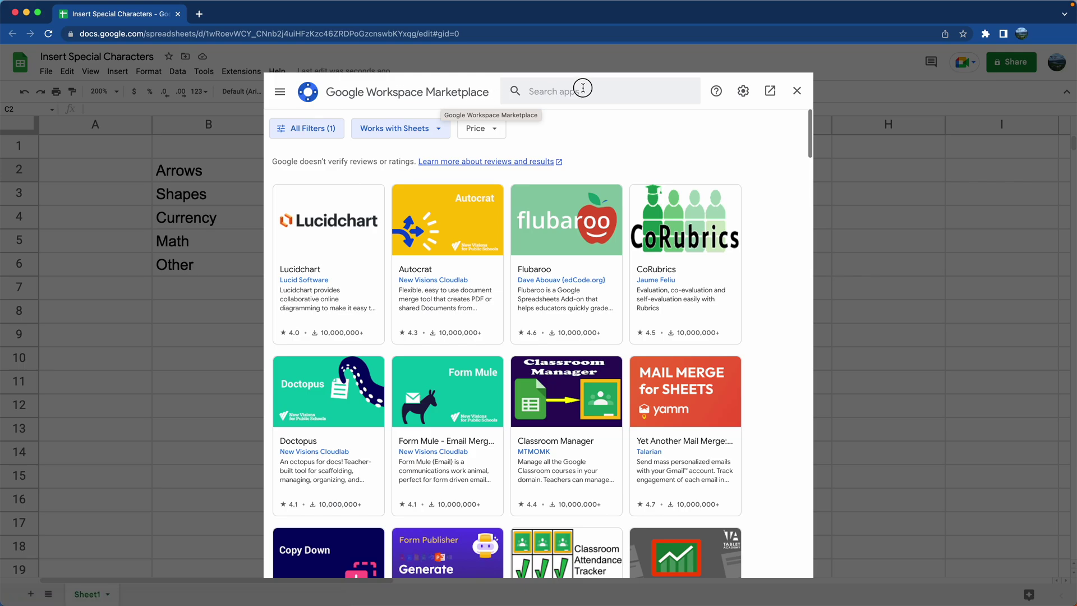
# Step: Search the Marketplace for 'insert special' and open the Insert Special Characters listing
pyautogui.click(583, 88)
pyautogui.write('in')
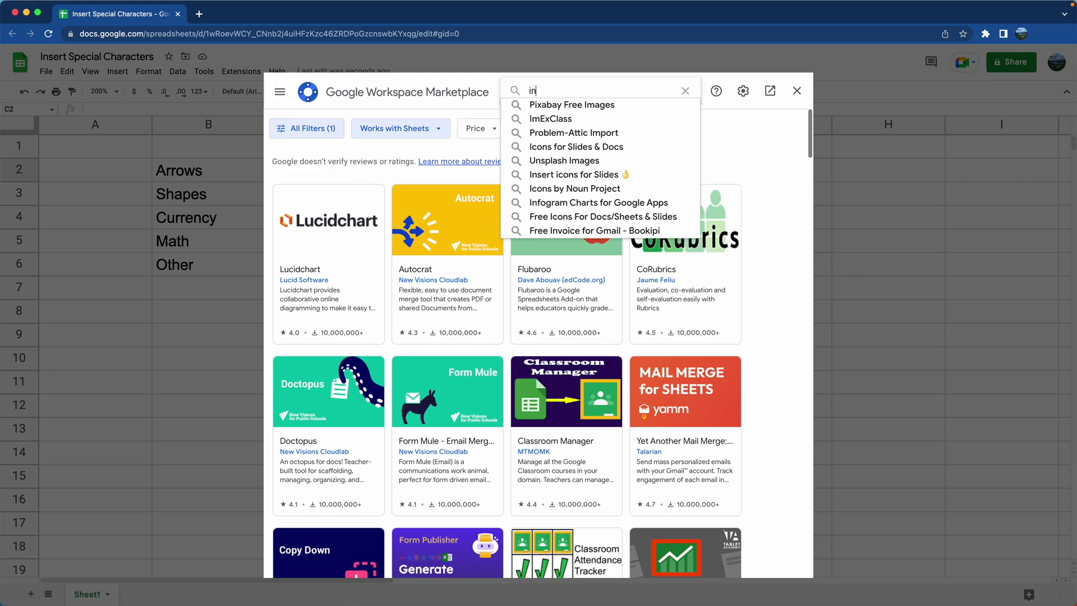
pyautogui.write('sert special')
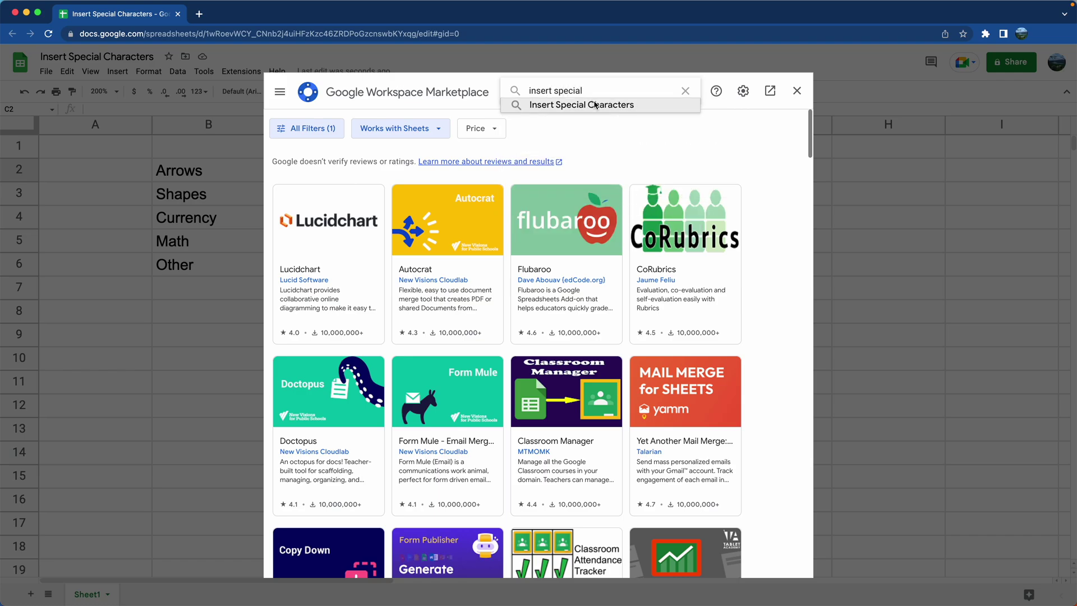
pyautogui.click(595, 106)
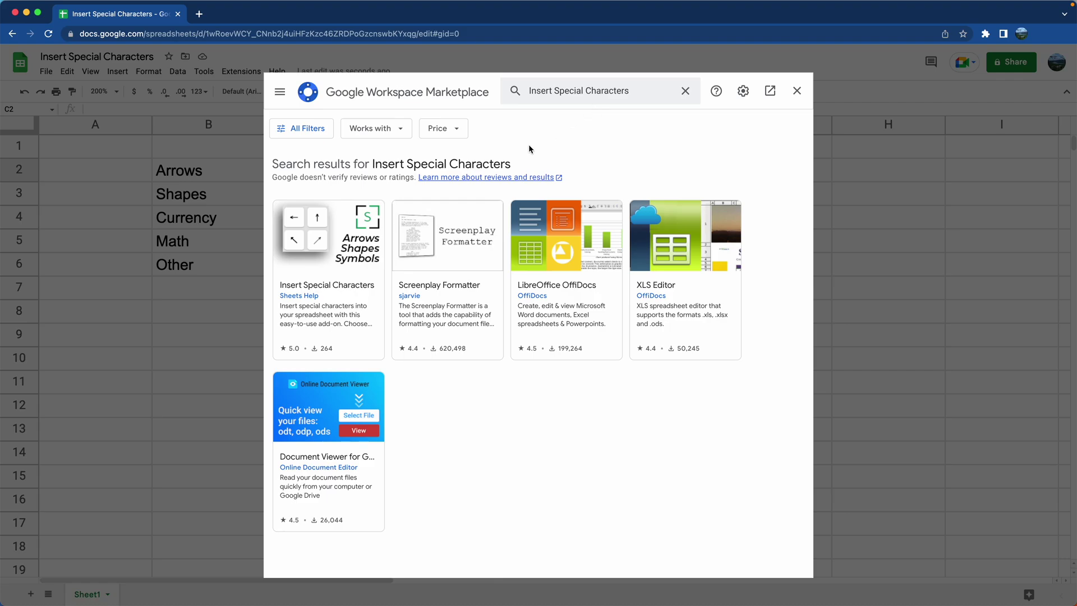
pyautogui.click(352, 237)
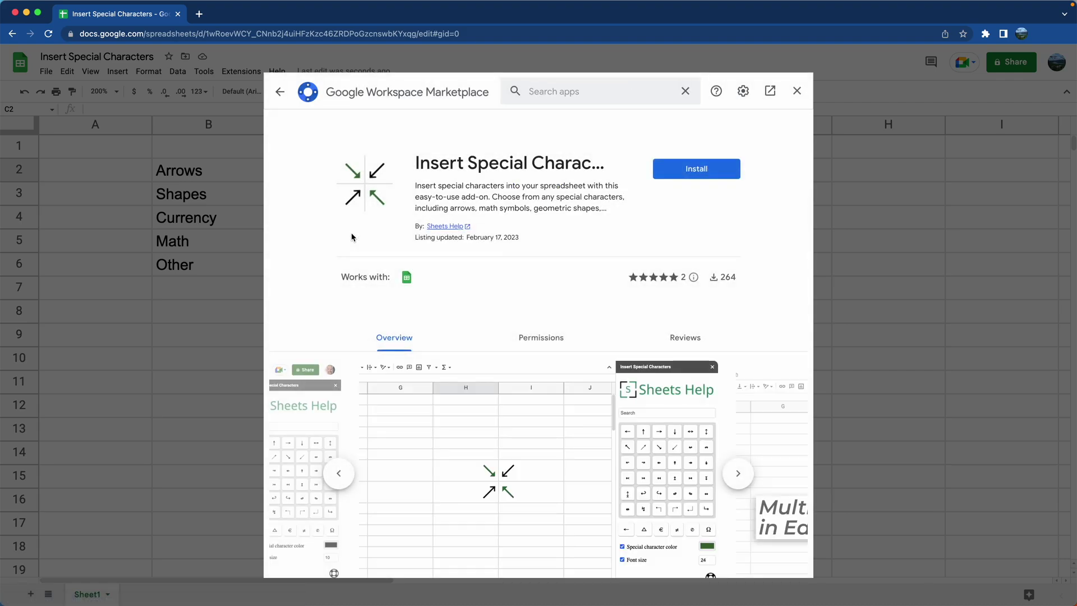
# Step: Install Insert Special Characters, choosing the account and allowing its spreadsheet and third-party content access
pyautogui.click(710, 177)
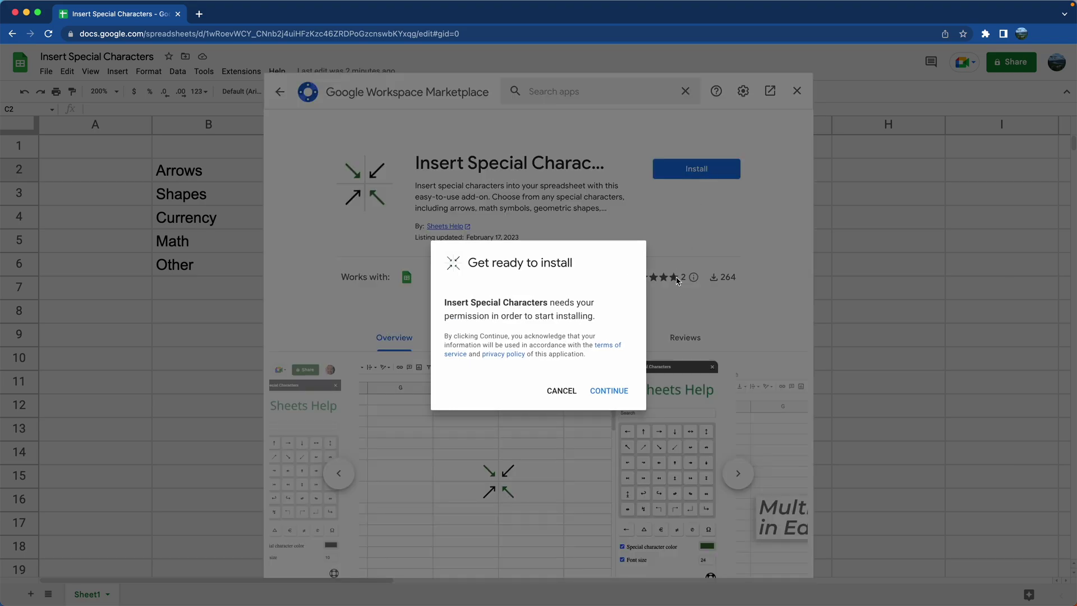
pyautogui.click(610, 391)
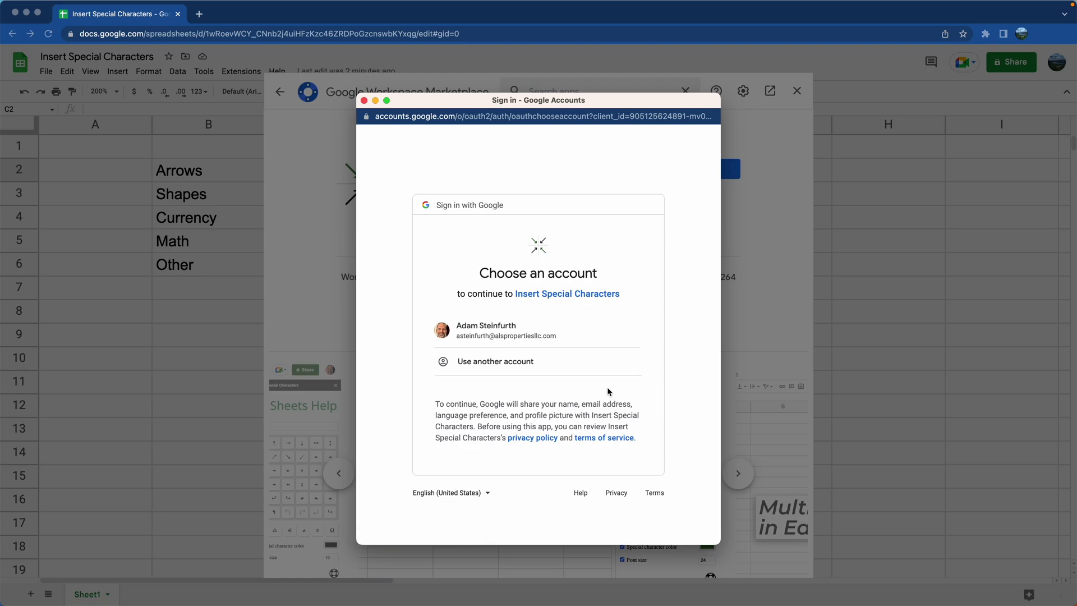
pyautogui.click(599, 334)
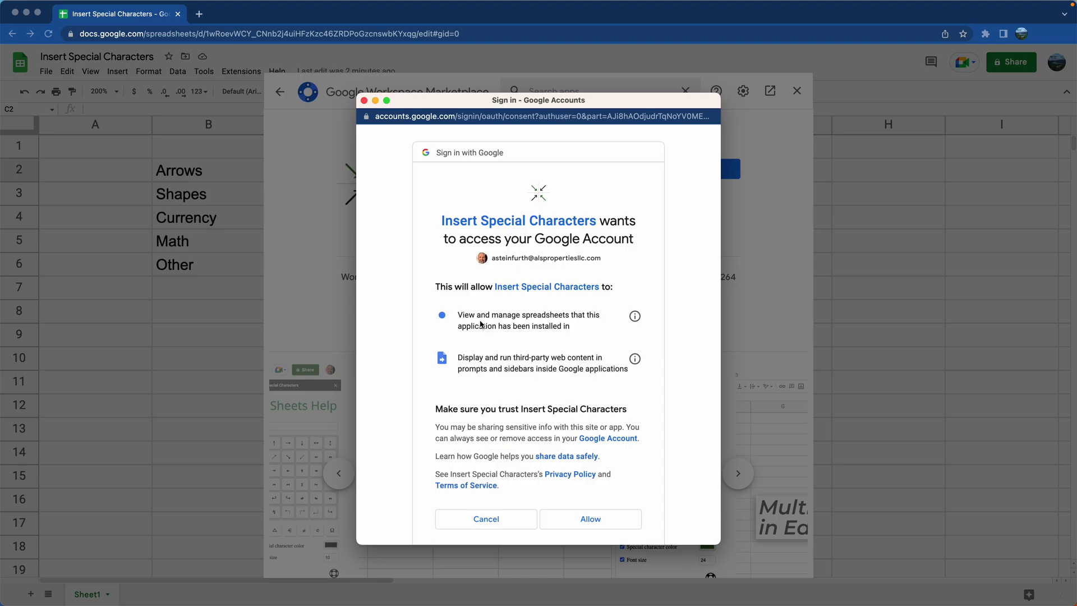
pyautogui.moveTo(481, 315); pyautogui.dragTo(505, 318)
pyautogui.moveTo(499, 357); pyautogui.dragTo(541, 357)
pyautogui.click(587, 519)
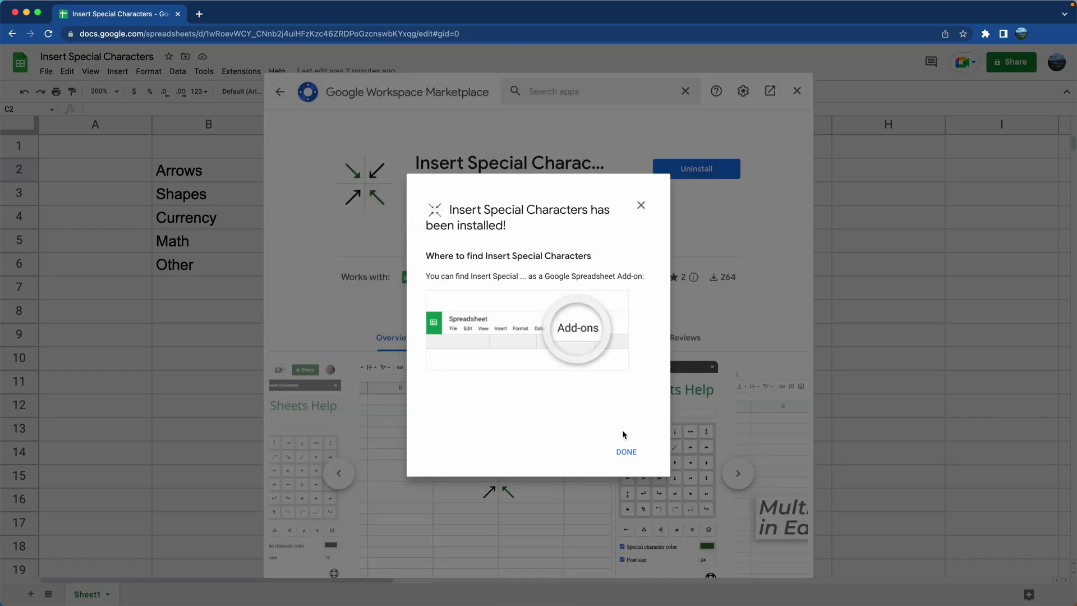
pyautogui.click(628, 456)
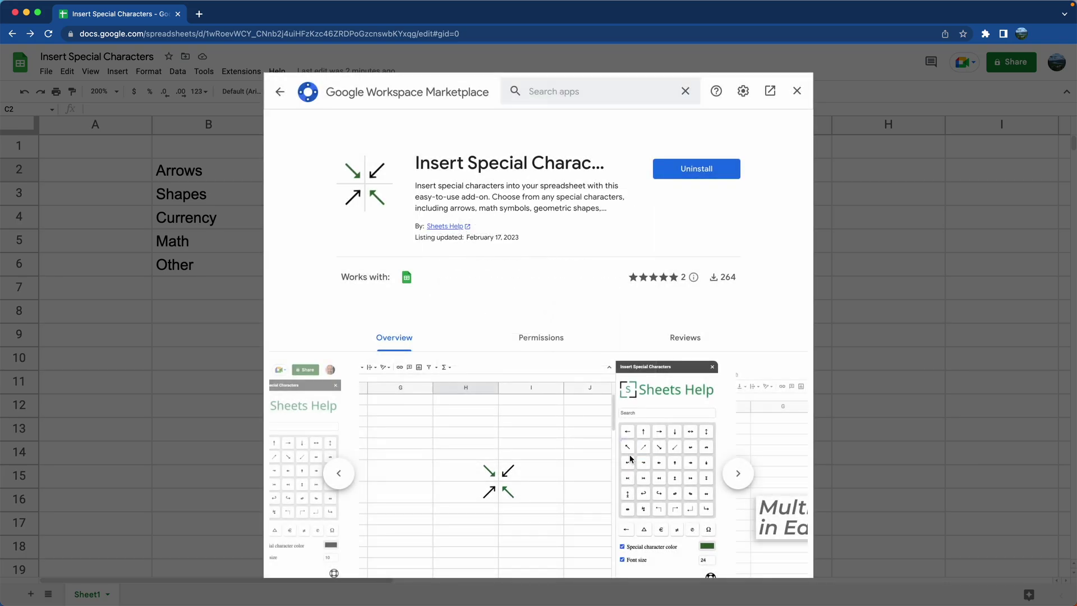
# Step: Close the Marketplace and enable Insert Special Characters from the Extensions menu, dismissing its welcome message
pyautogui.click(797, 91)
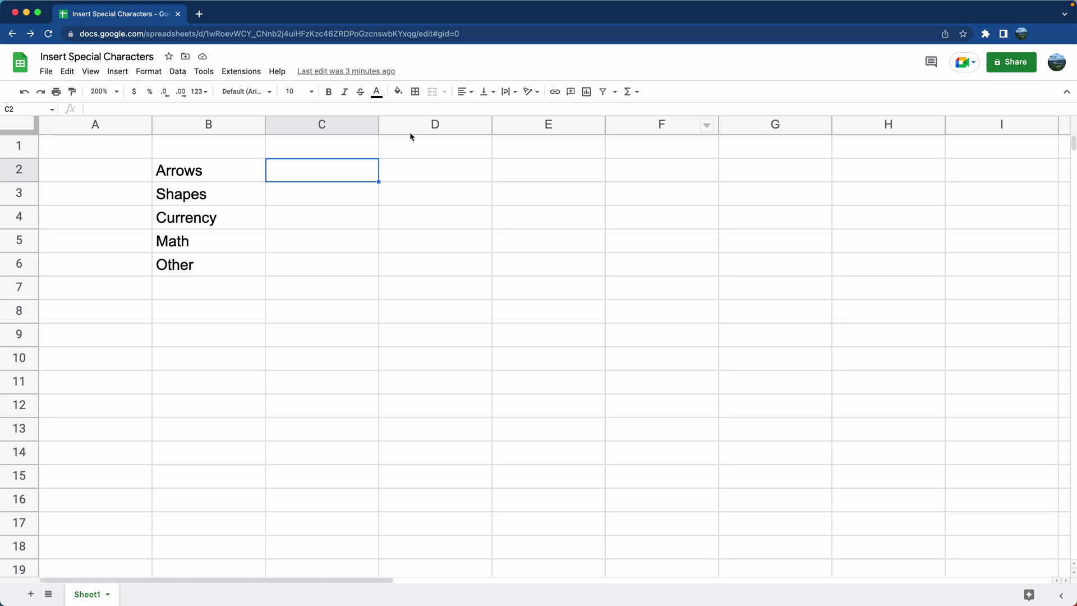
pyautogui.click(256, 72)
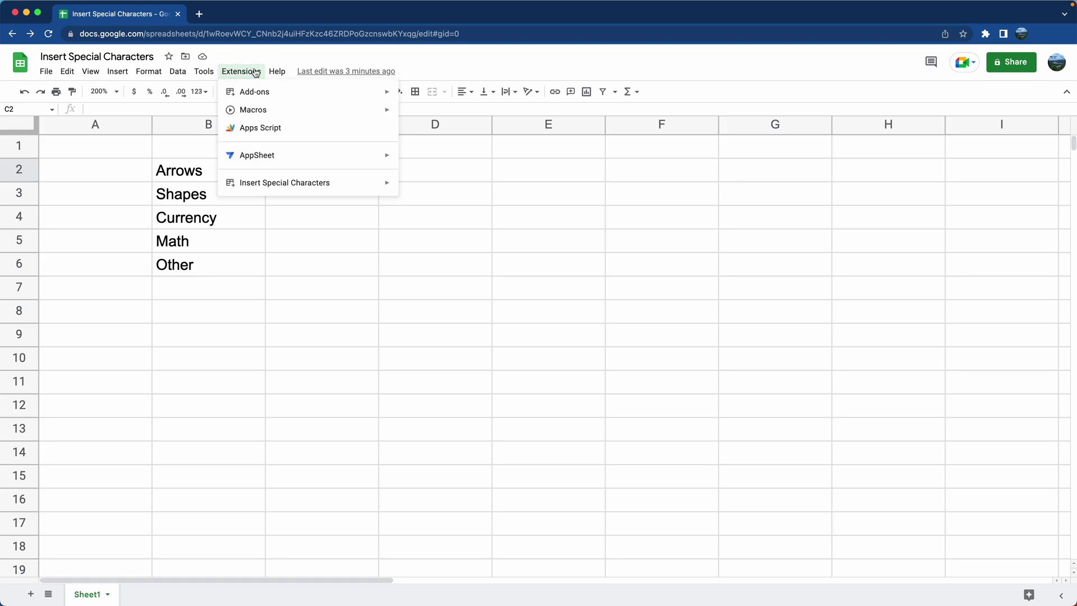
pyautogui.moveTo(271, 186)
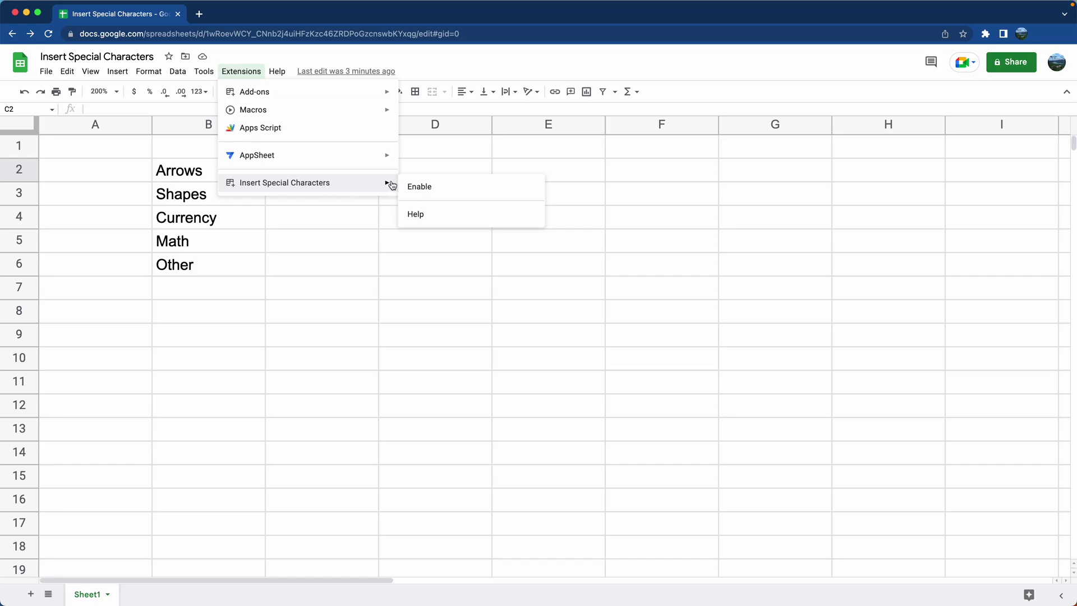
pyautogui.click(432, 187)
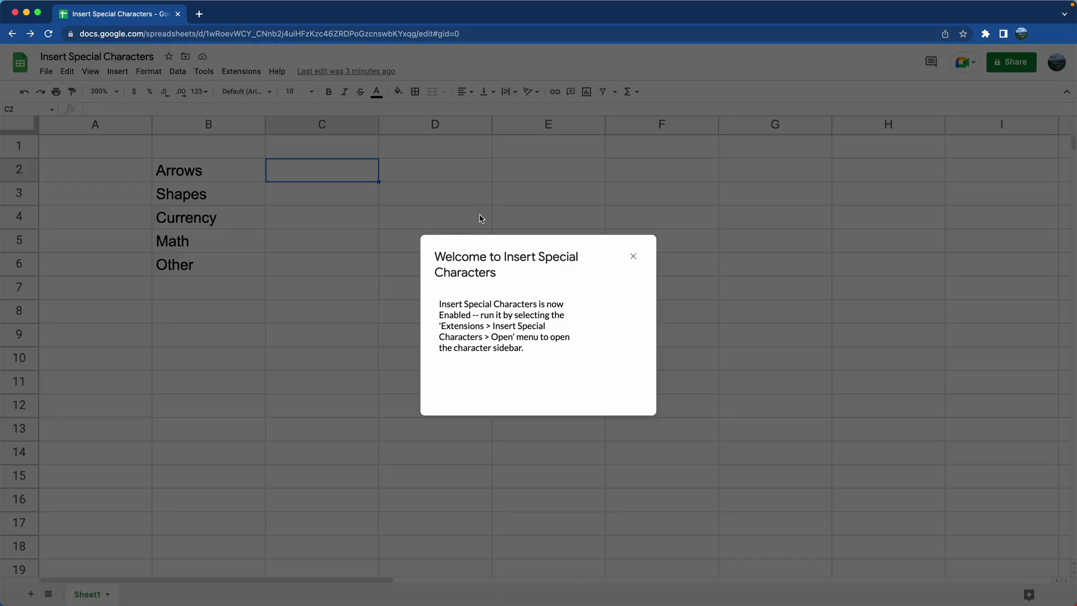
pyautogui.click(635, 256)
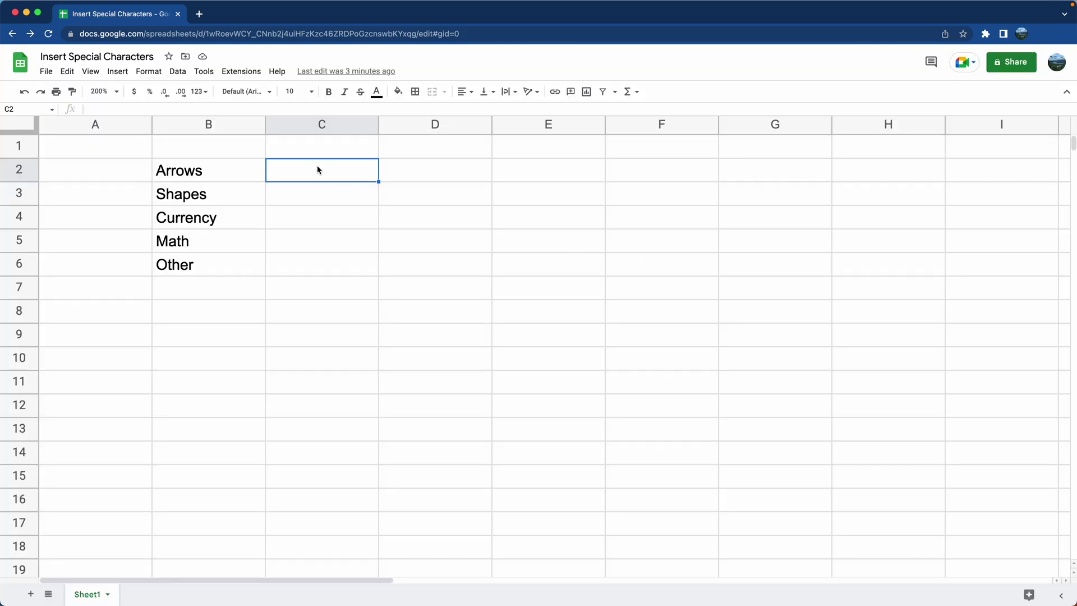
pyautogui.click(241, 72)
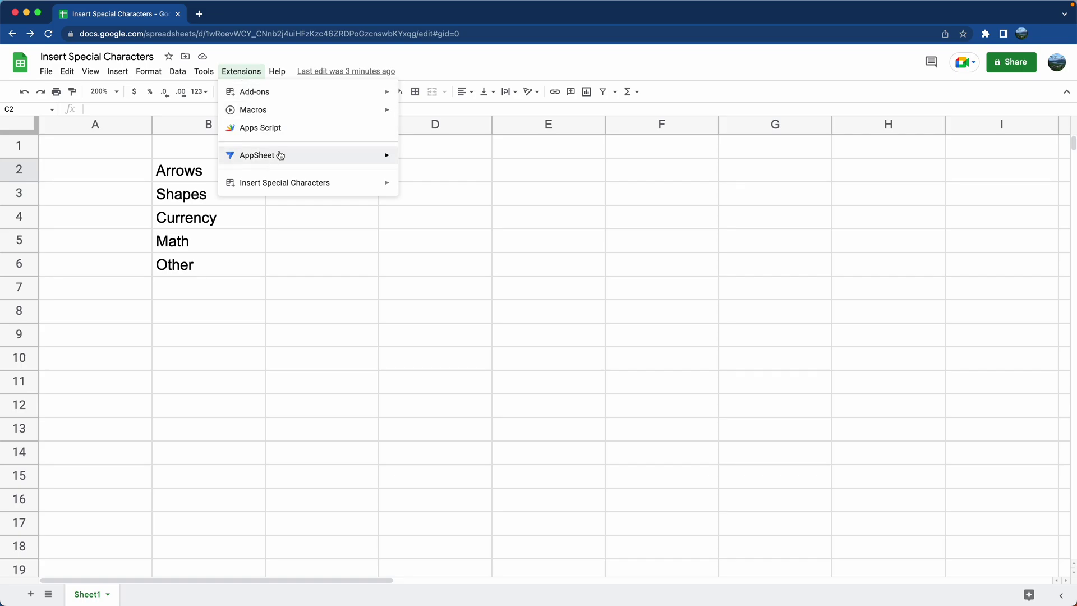
pyautogui.moveTo(331, 181)
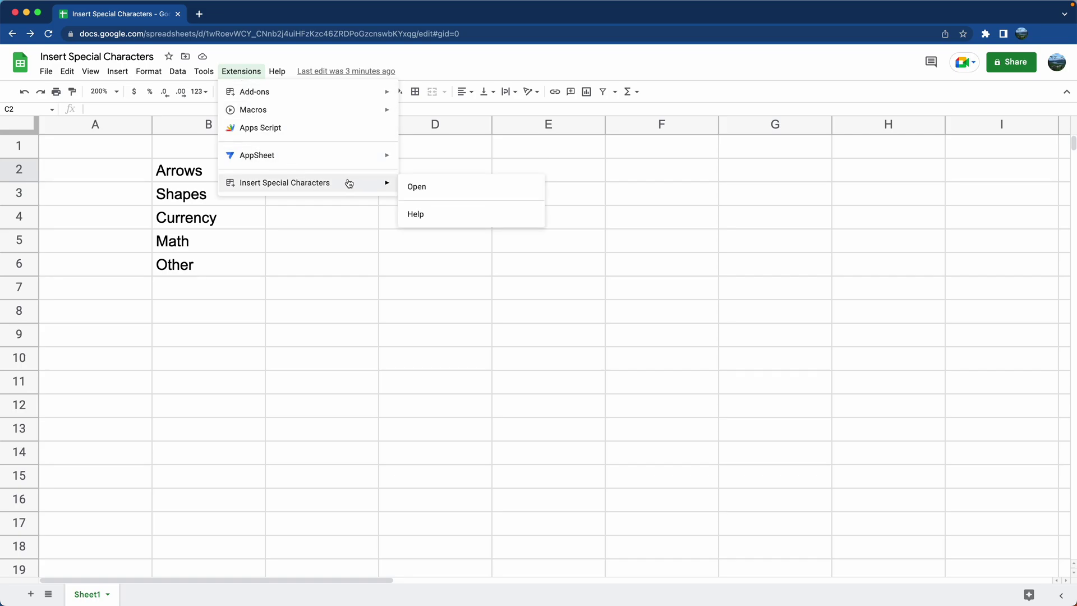
# Step: Open the Insert Special Characters sidebar and insert a right arrow (→) into cell C2
pyautogui.click(418, 187)
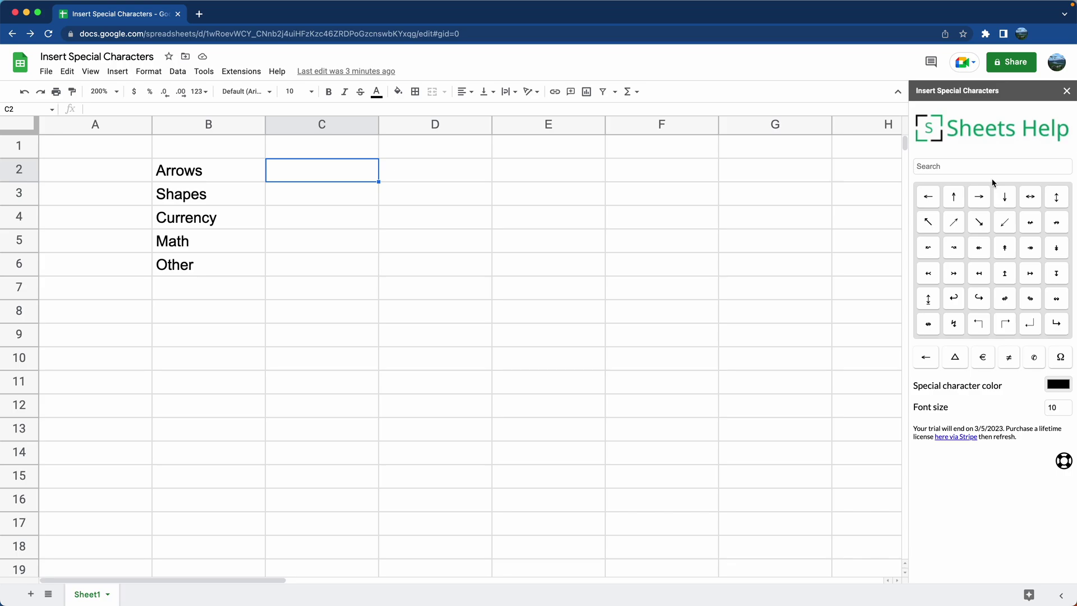
pyautogui.click(992, 167)
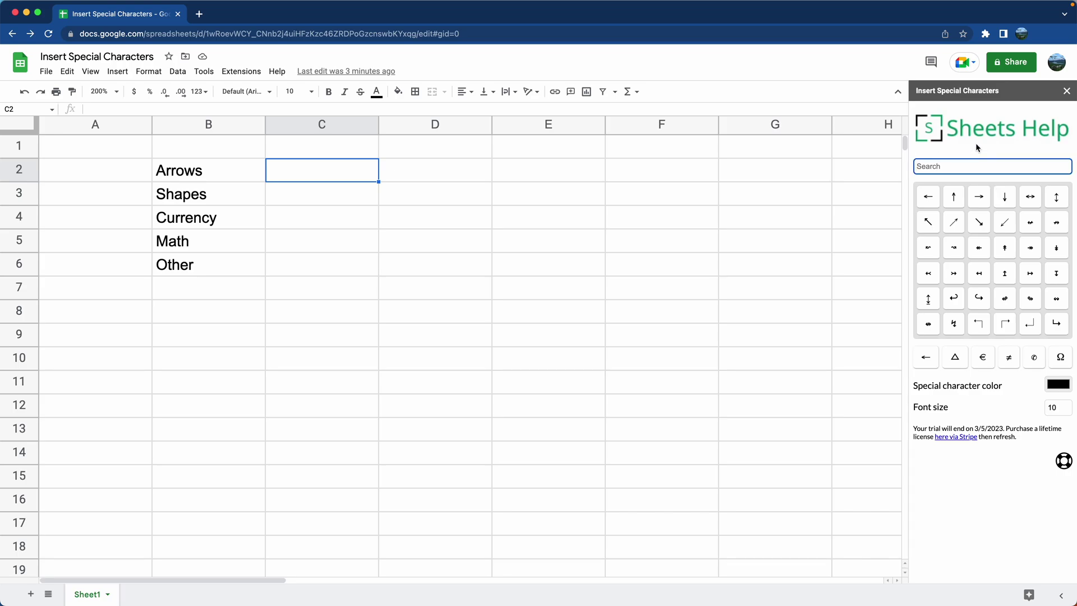
pyautogui.click(975, 206)
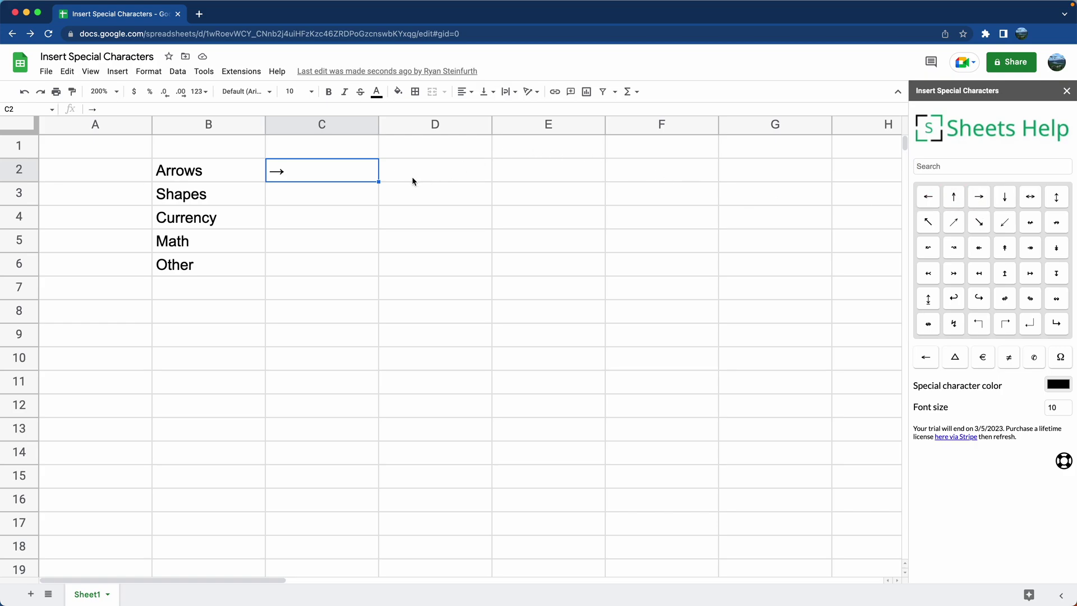
pyautogui.click(359, 197)
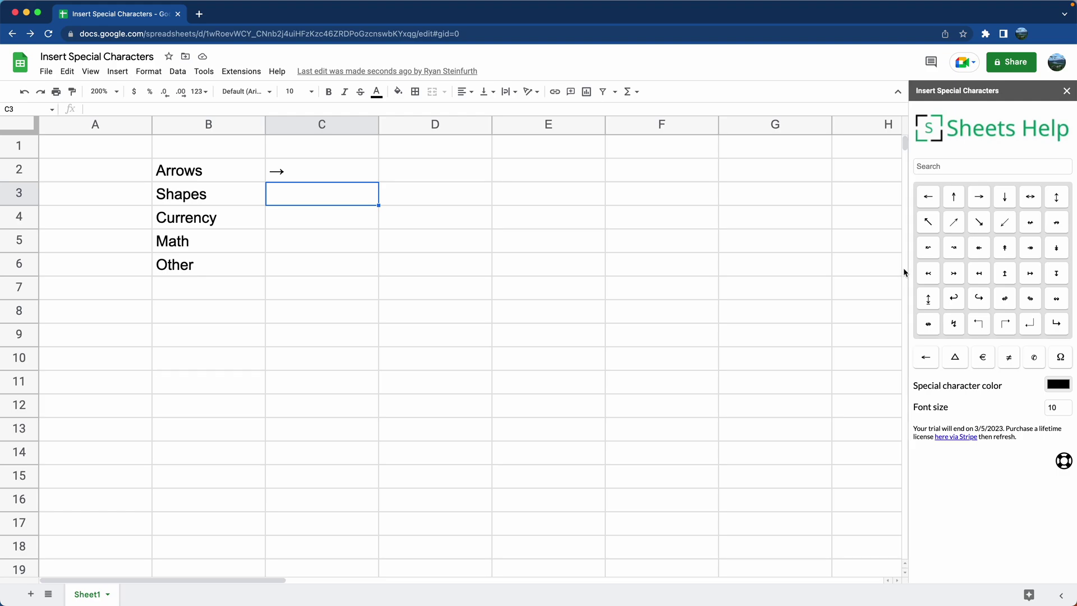
# Step: From the Shapes category, insert a clock-face circle and then a striped circle into C3
pyautogui.click(962, 362)
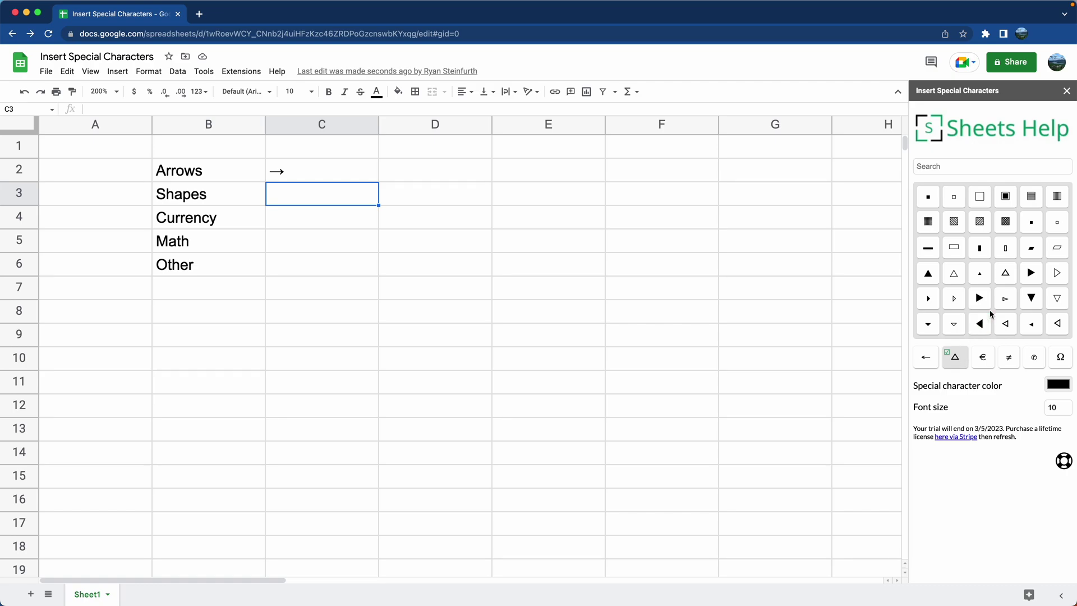
pyautogui.scroll(-3, 992, 315)
pyautogui.scroll(-3, 991, 313)
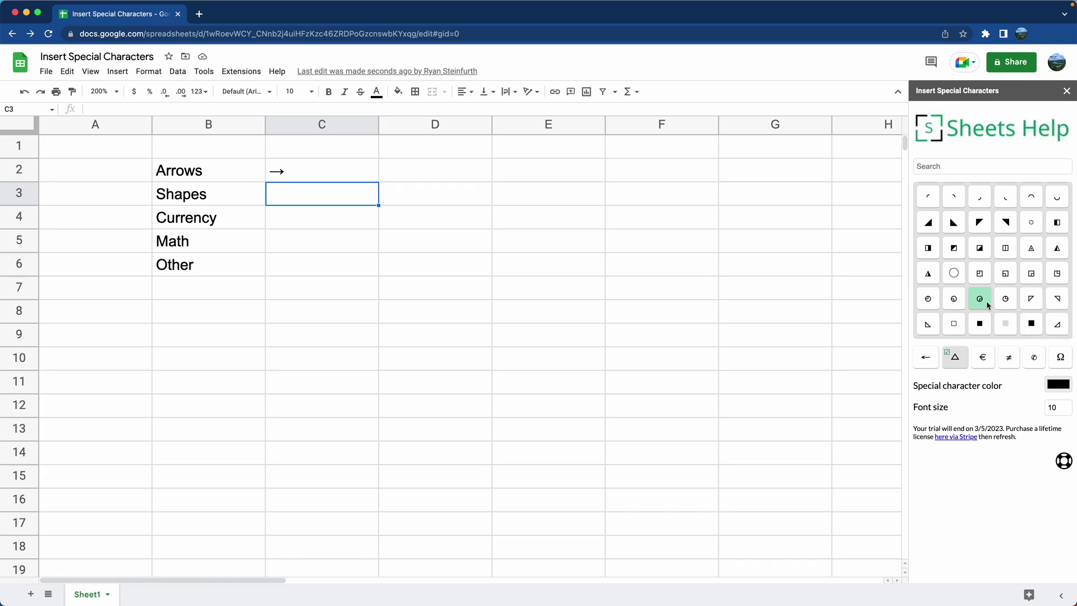
pyautogui.click(987, 303)
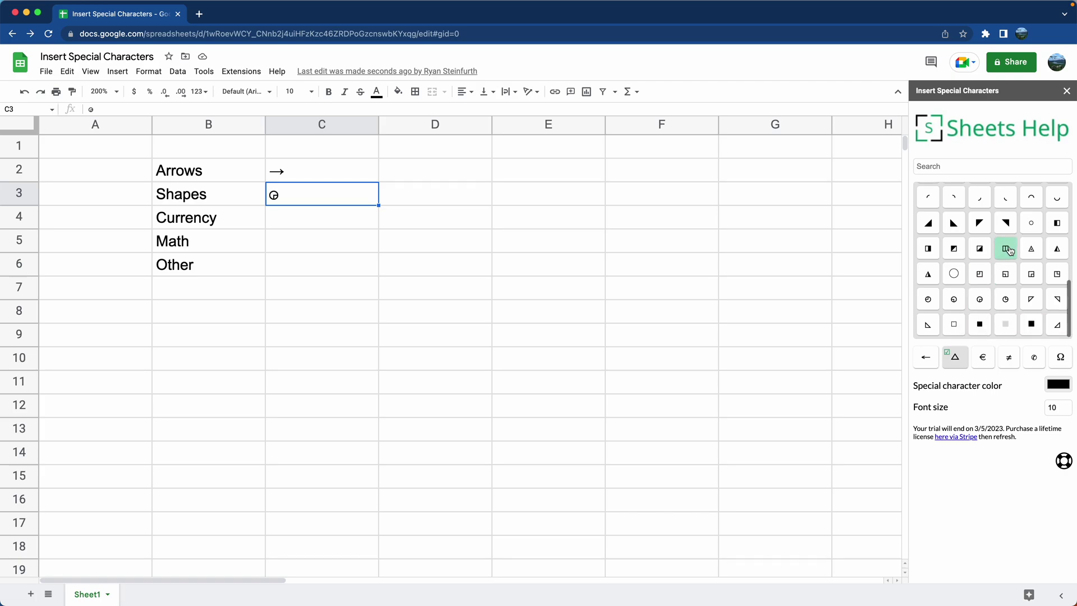
pyautogui.scroll(3, 1008, 251)
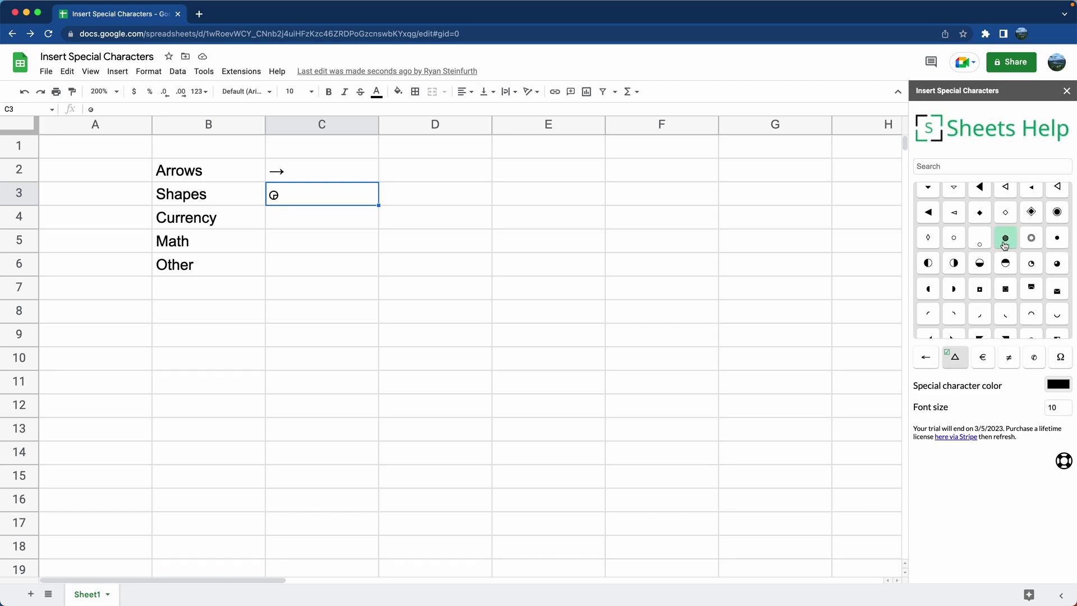
pyautogui.click(1005, 239)
pyautogui.click(354, 220)
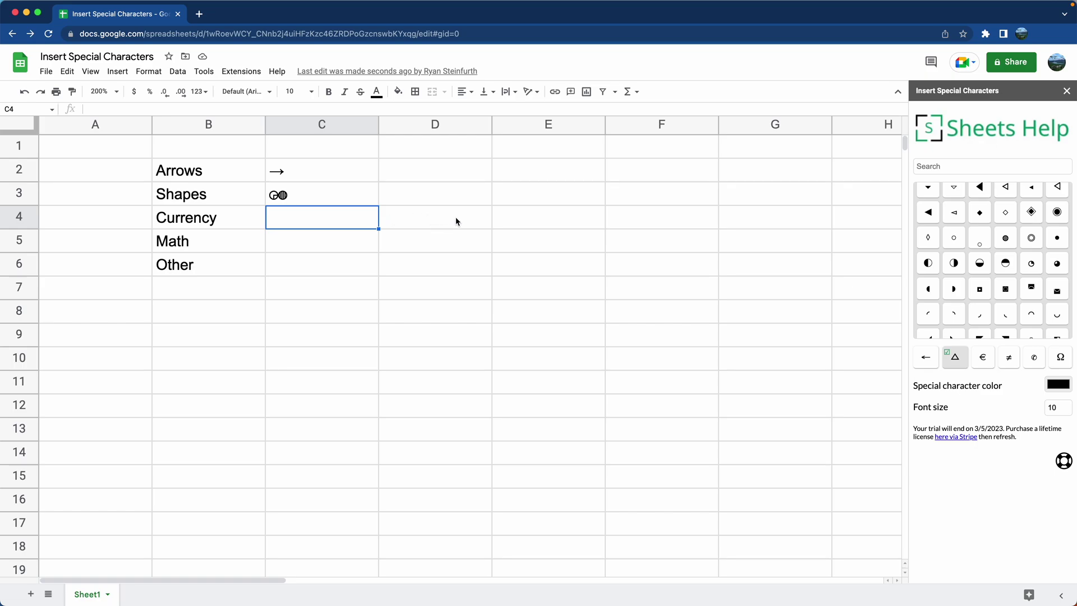
# Step: Set the character colour to deep blue and size to 18, then insert a Euro sign (€) into C4
pyautogui.click(964, 356)
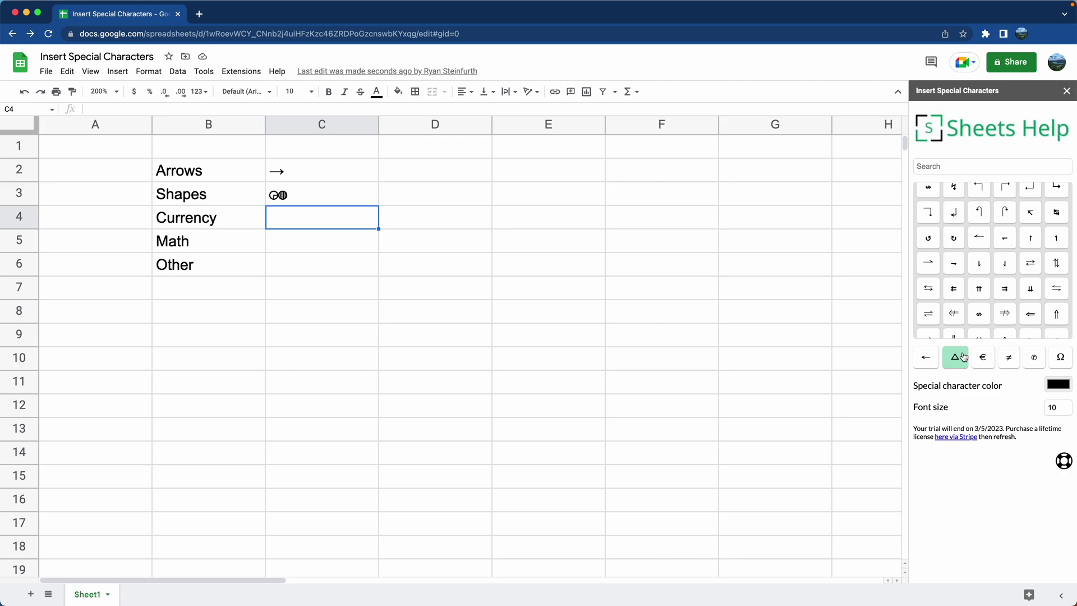
pyautogui.click(978, 363)
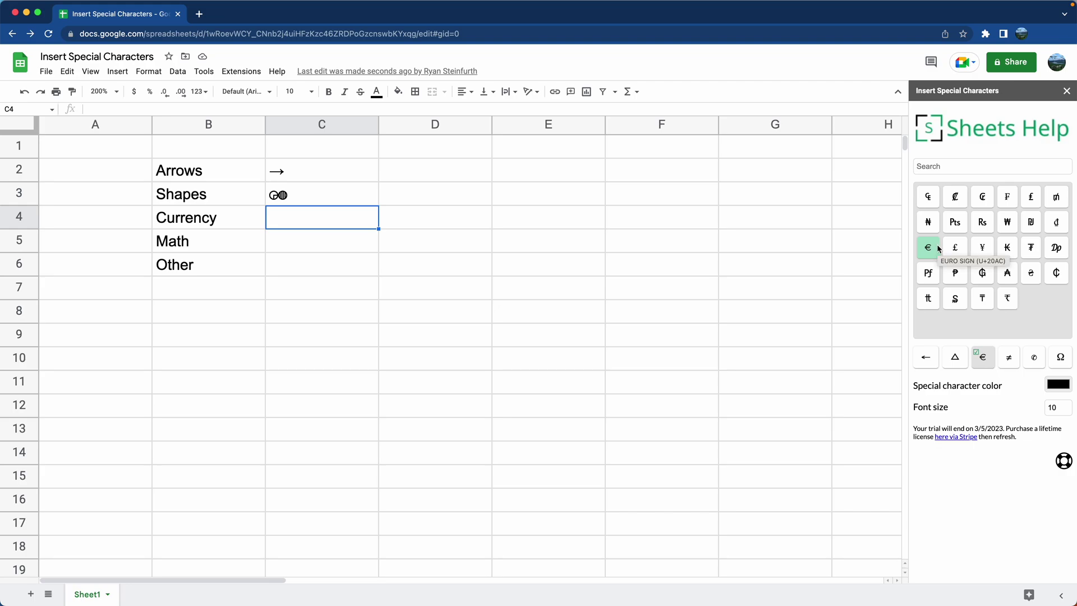
pyautogui.click(1057, 386)
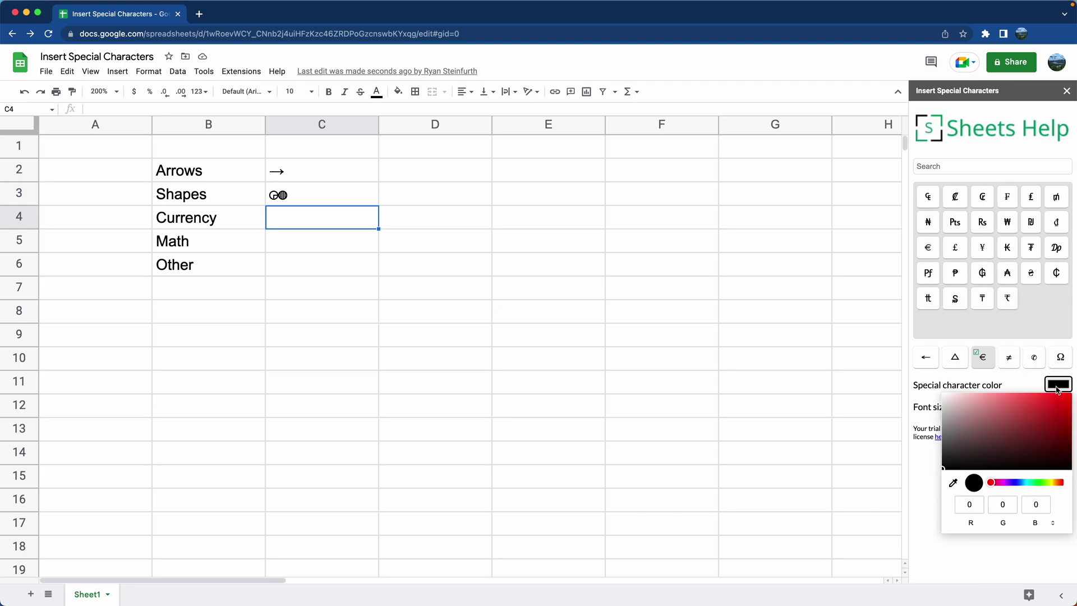
pyautogui.click(1019, 484)
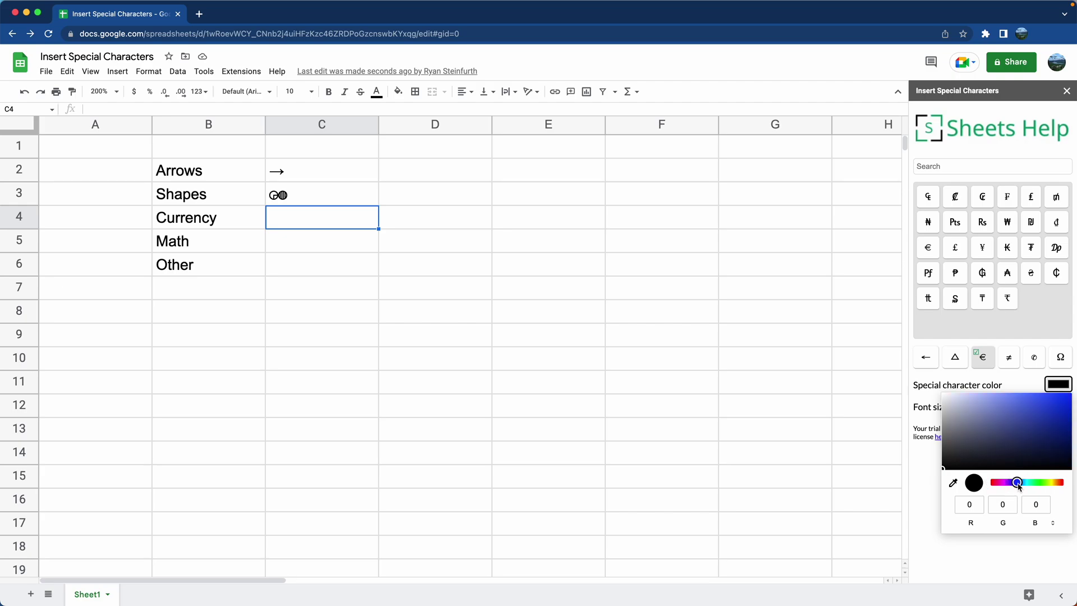
pyautogui.click(1062, 411)
pyautogui.click(1020, 382)
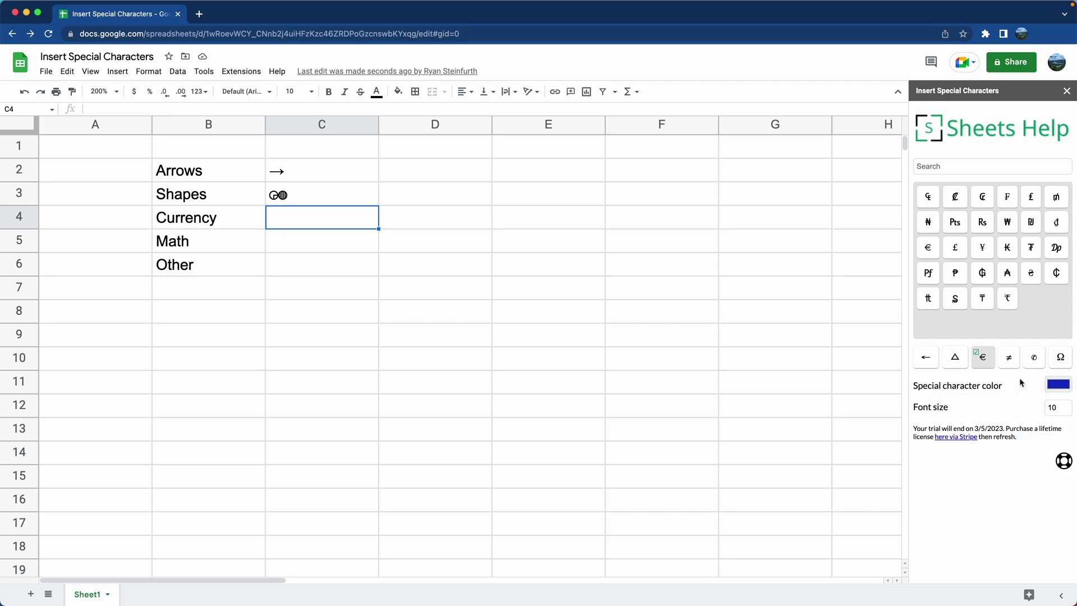
pyautogui.click(1064, 411)
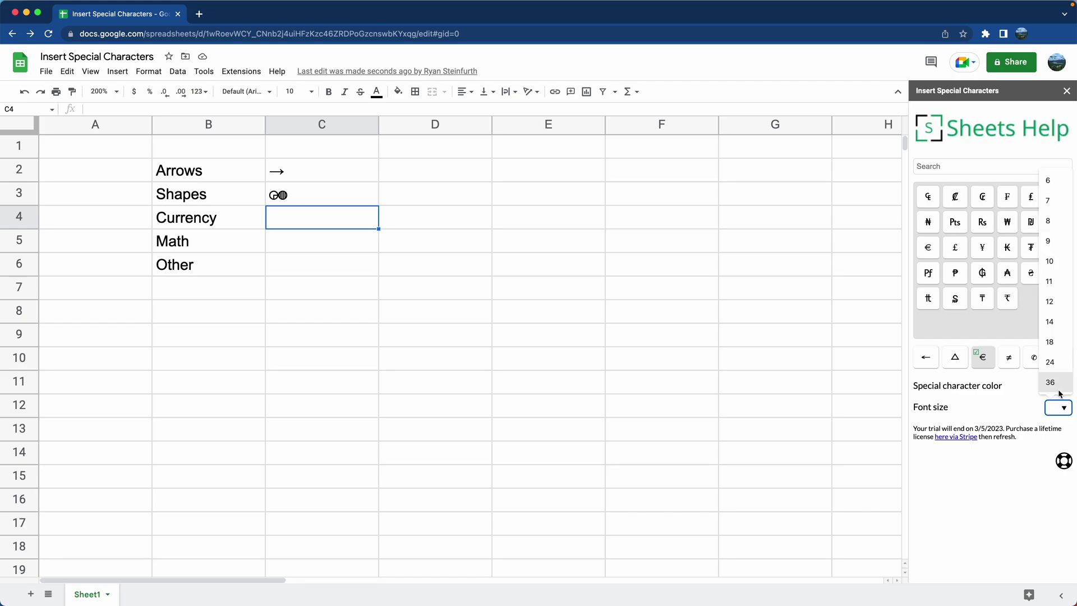
pyautogui.click(1060, 346)
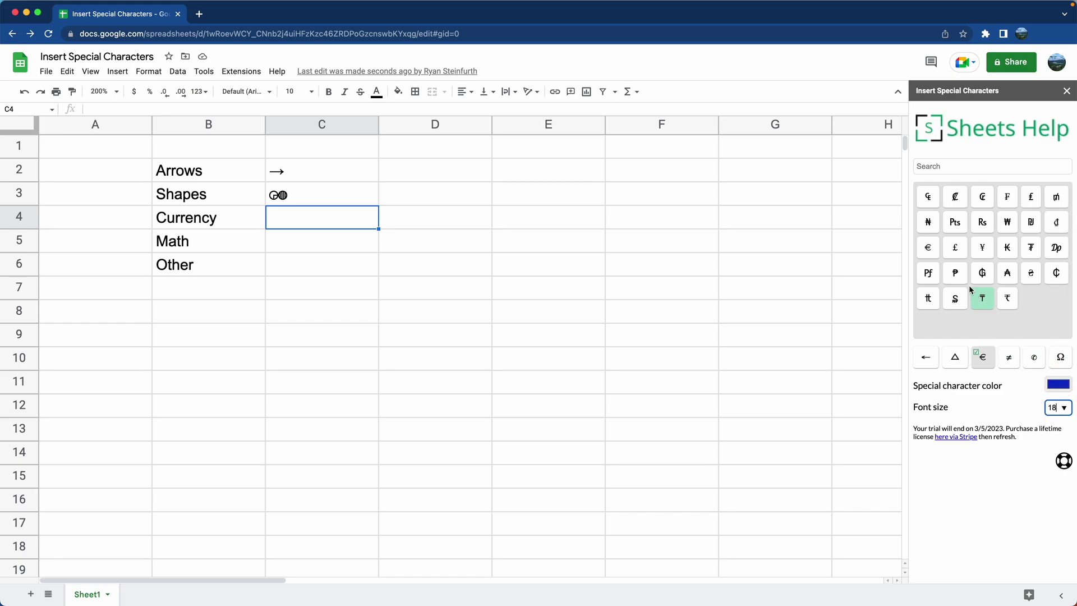
pyautogui.click(930, 248)
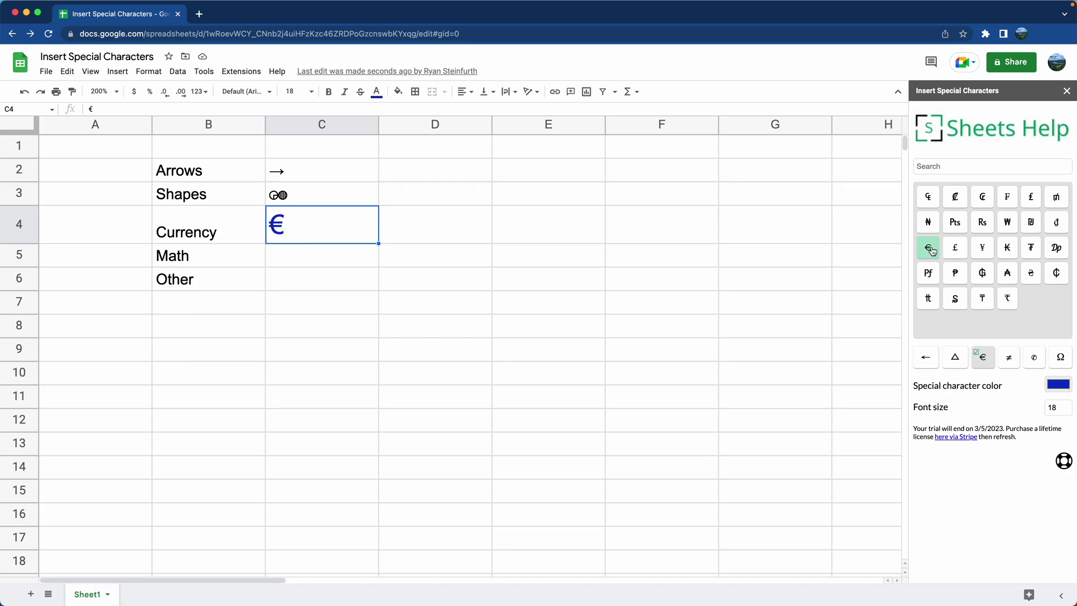
pyautogui.click(281, 261)
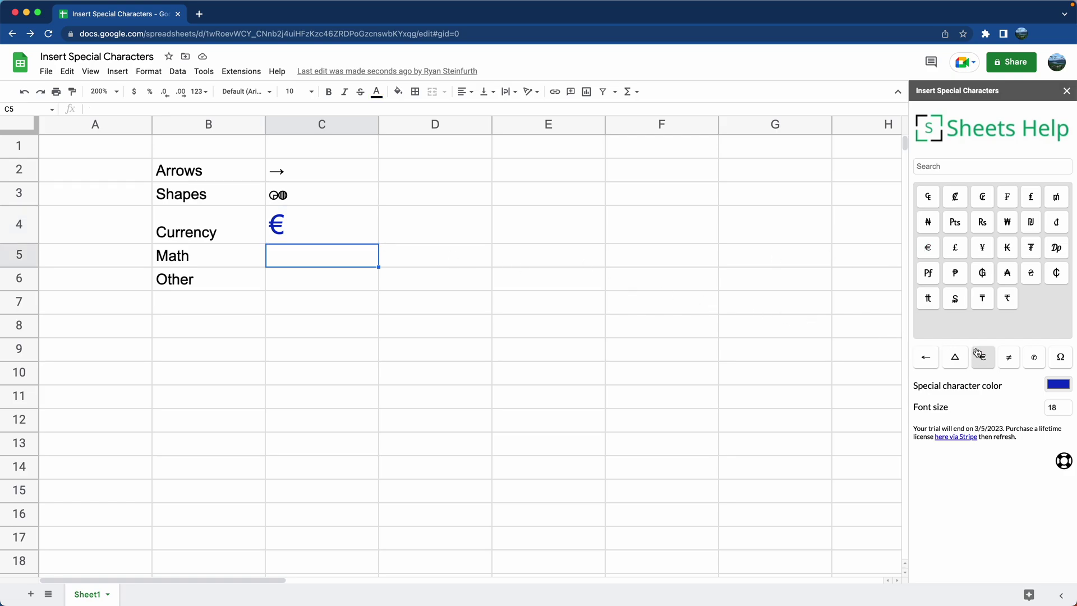
# Step: Insert the blue ∿ wave math symbol into C5, then open the add-on's Help contact page
pyautogui.click(1009, 357)
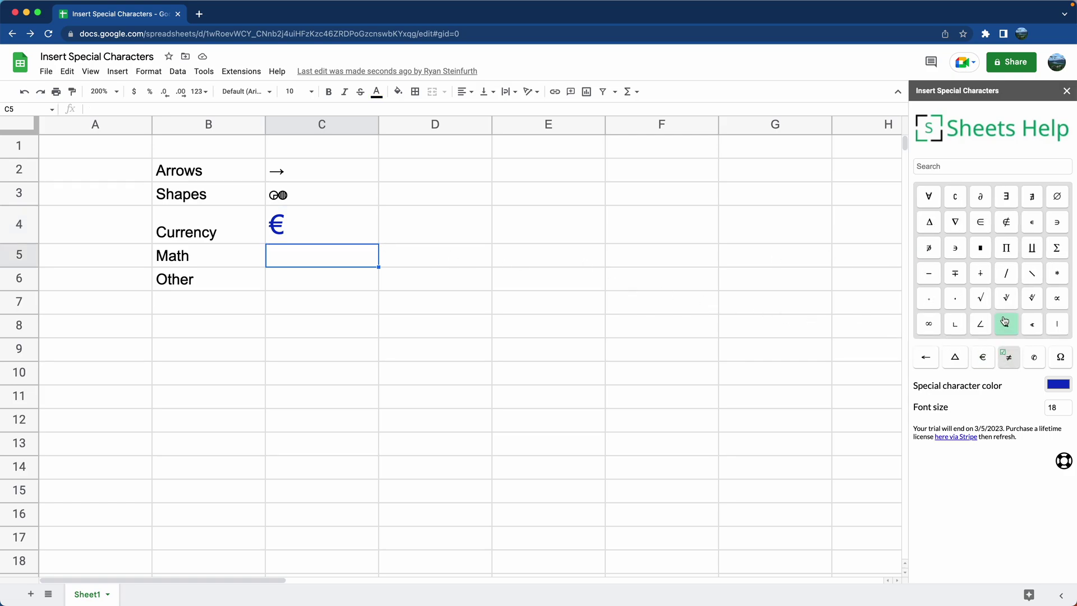
pyautogui.scroll(-5, 1006, 320)
pyautogui.click(1008, 310)
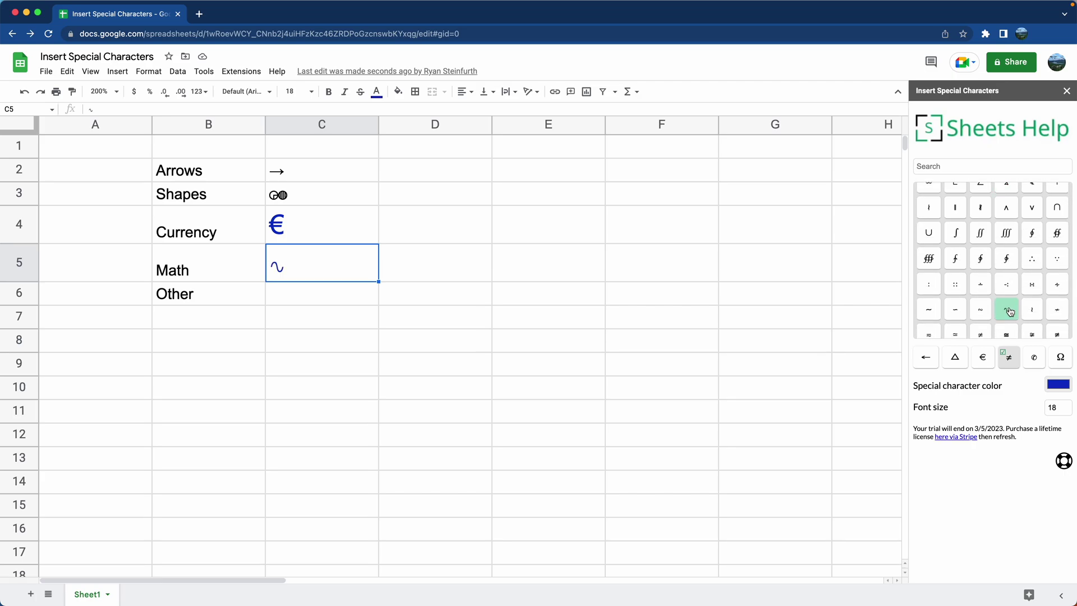
pyautogui.click(1065, 460)
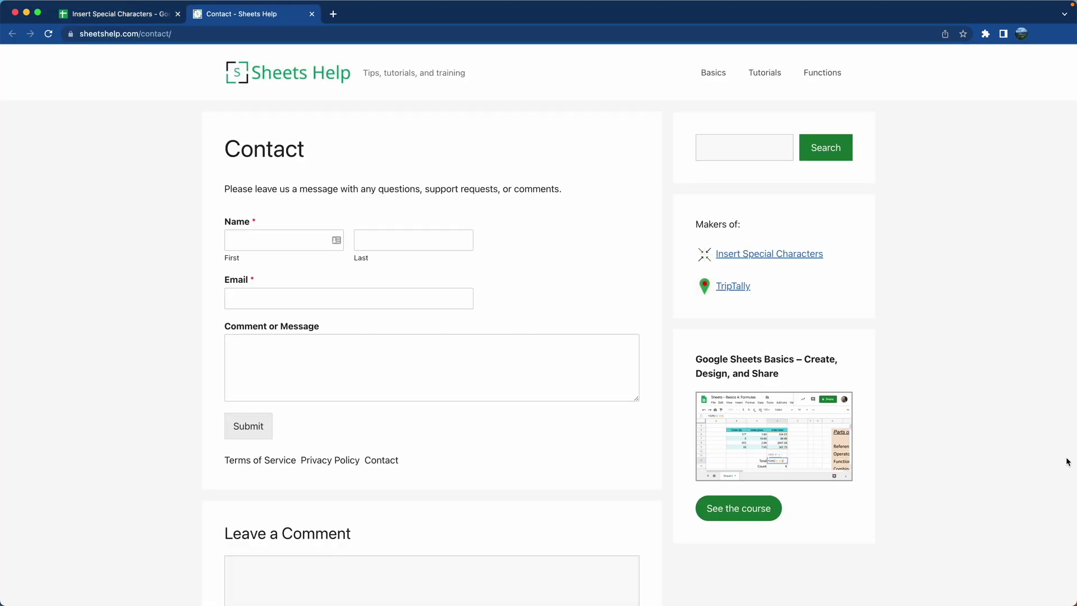
# Step: Switch back to the Insert Special Characters spreadsheet tab and select cell C2 with the arrow
pyautogui.click(150, 19)
pyautogui.click(309, 178)
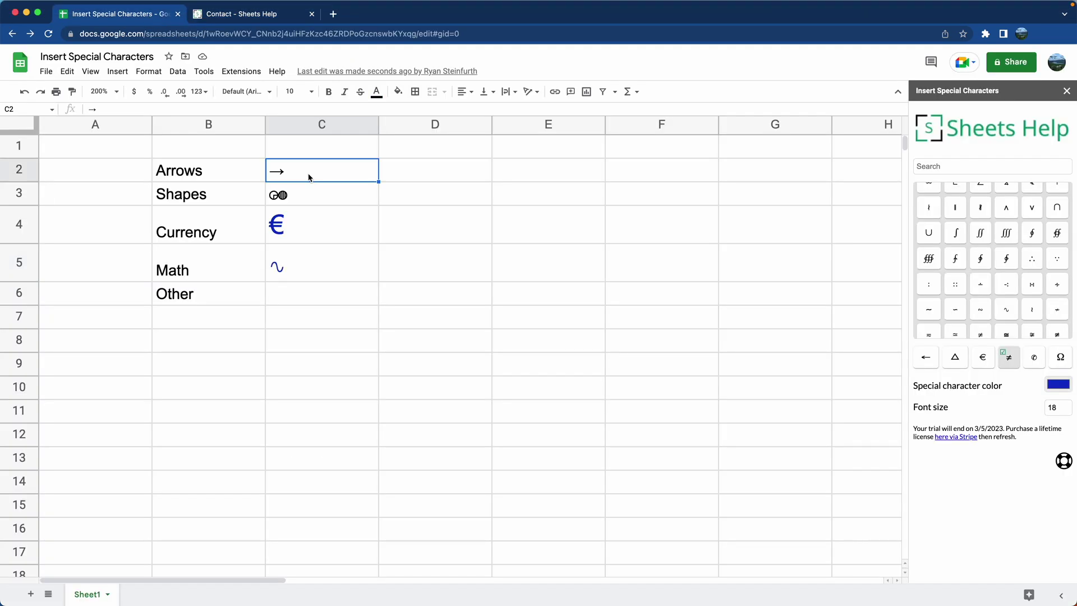